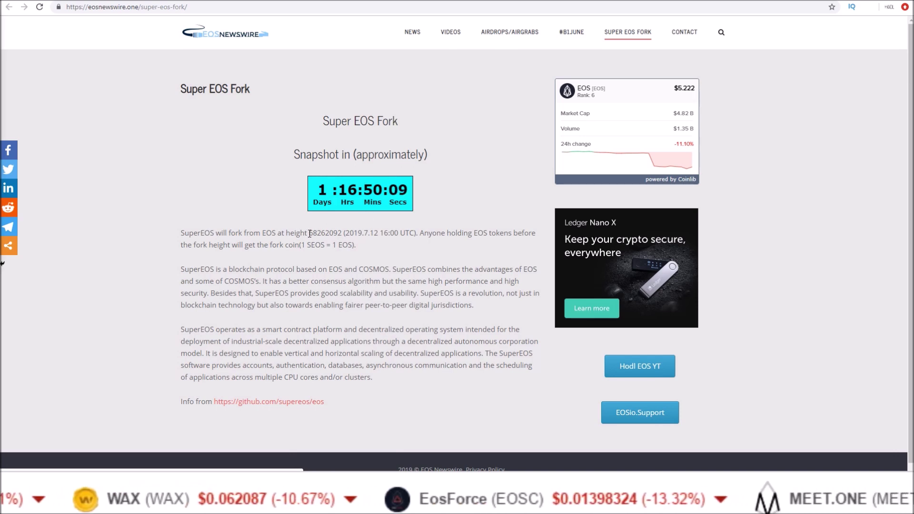
Step: Highlight the fork block height 68262092, the 16:00 UTC time, the date and the 1 SEOS = 1 EOS ratio
left_click_drag(309, 234, 344, 234)
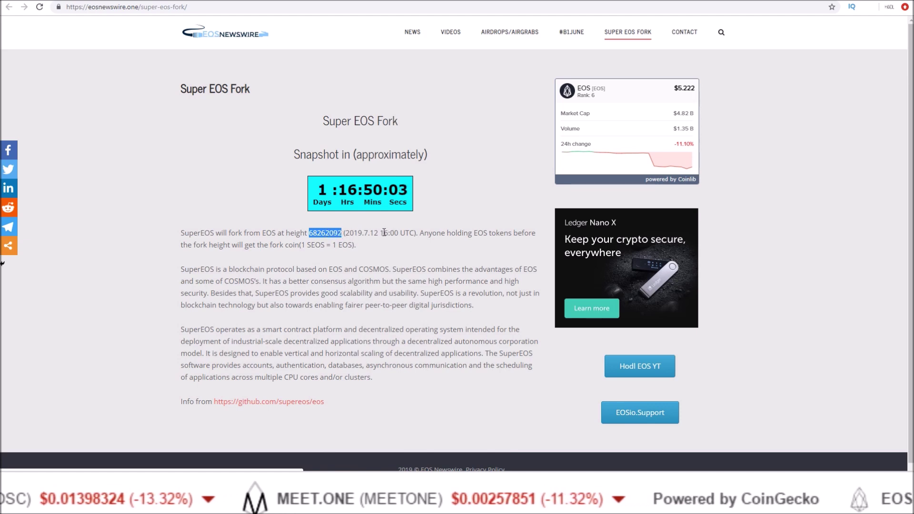
left_click_drag(380, 233, 415, 233)
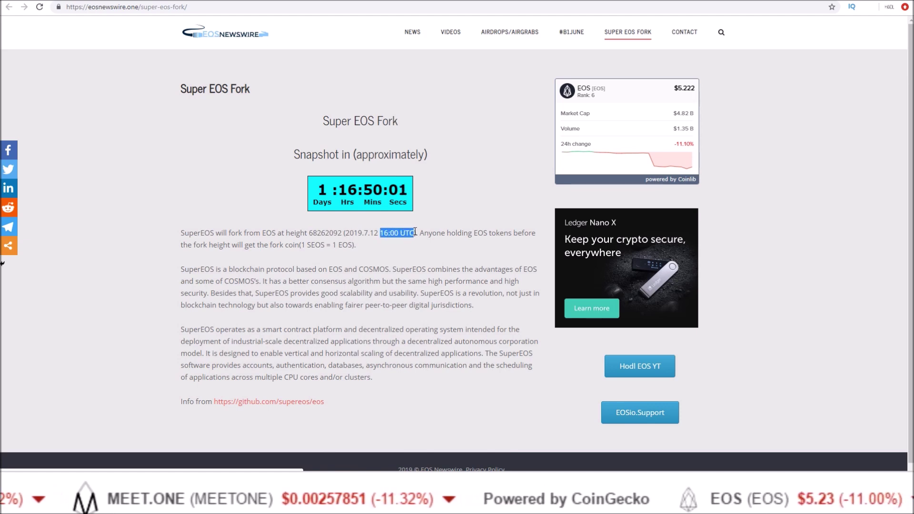
left_click_drag(363, 233, 378, 233)
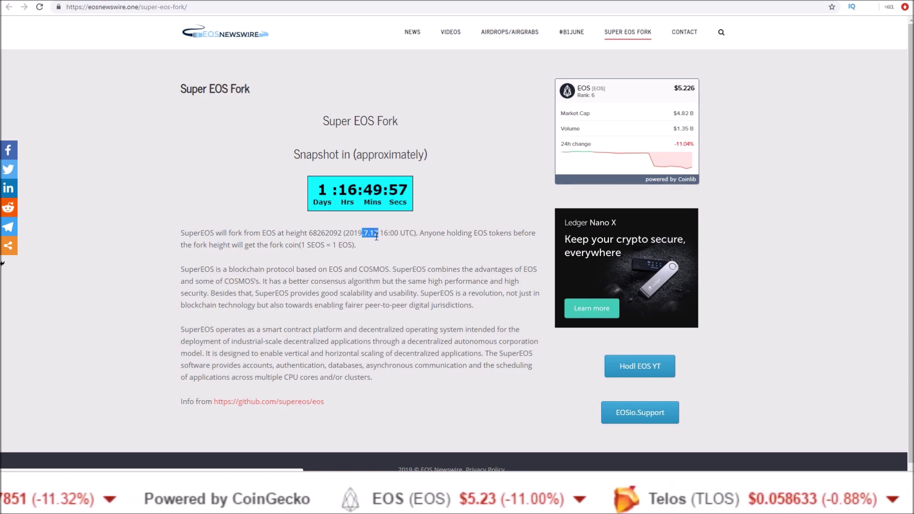
left_click(376, 247)
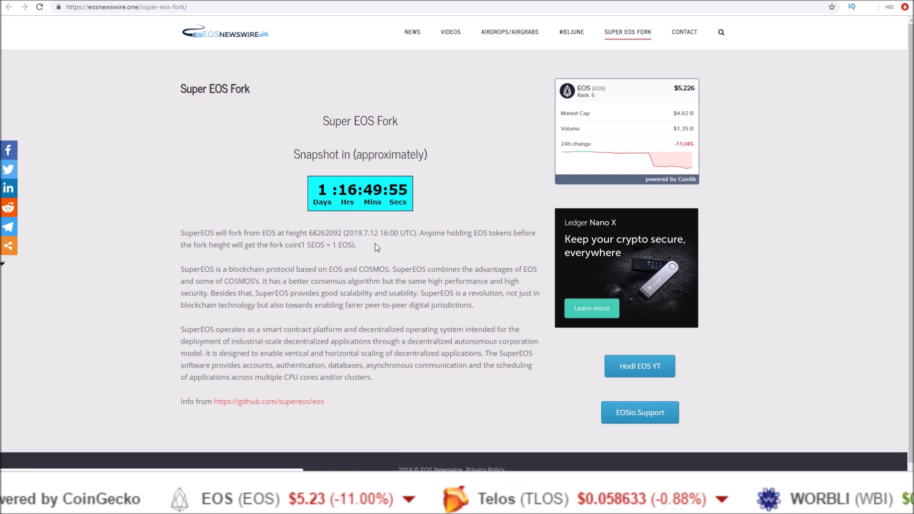
left_click_drag(310, 233, 341, 234)
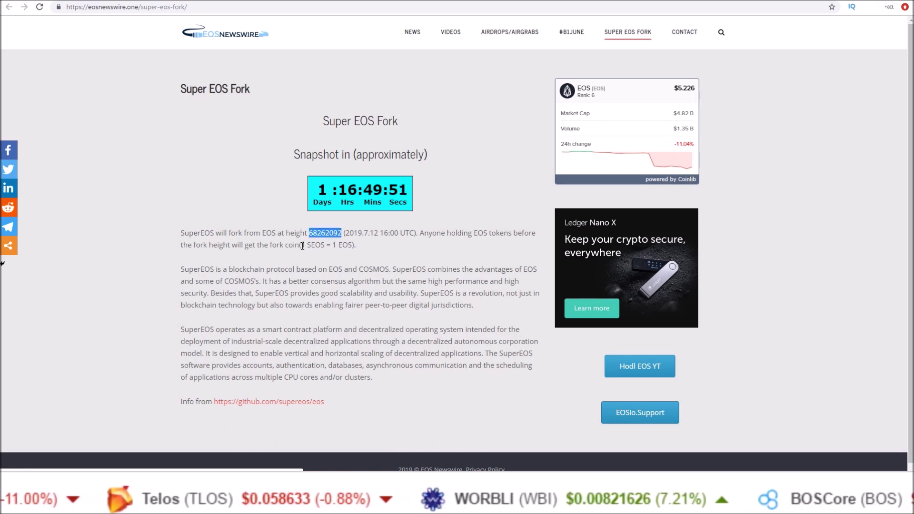
left_click_drag(302, 245, 355, 244)
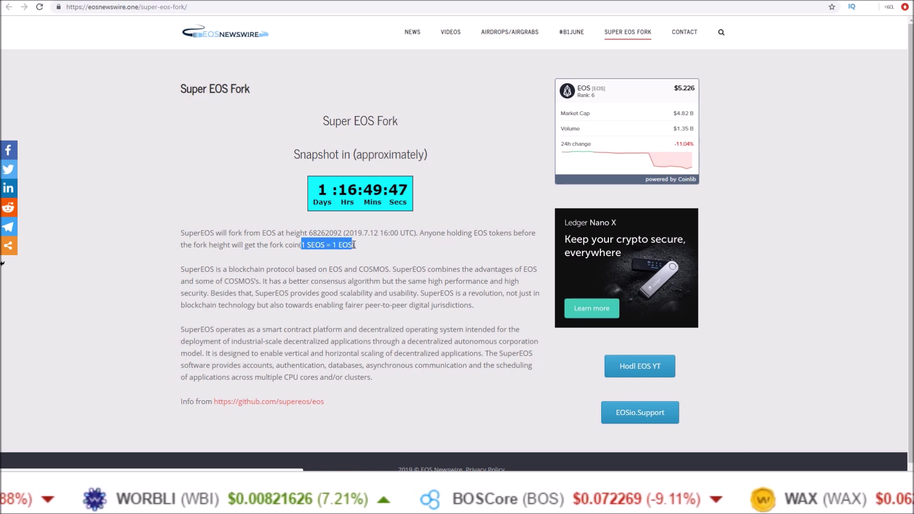
left_click(367, 250)
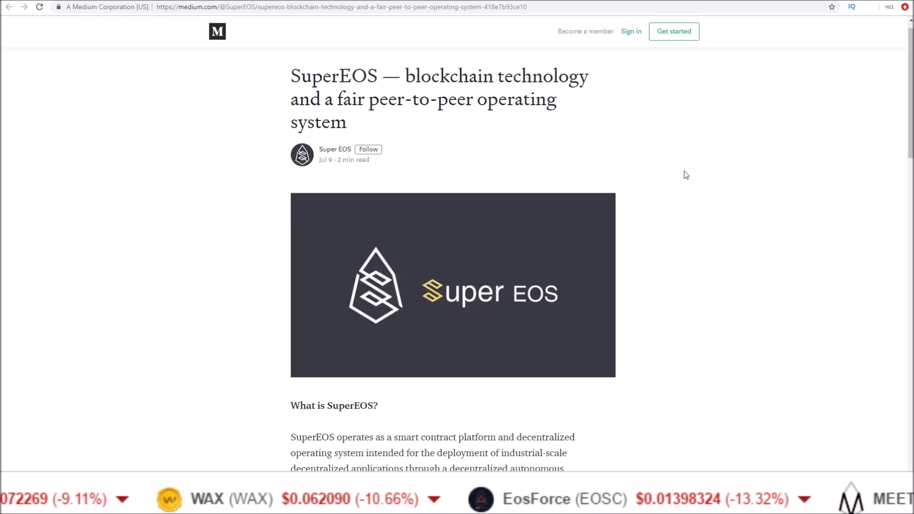
scroll(684, 174, "down", 5)
left_click_drag(291, 301, 550, 303)
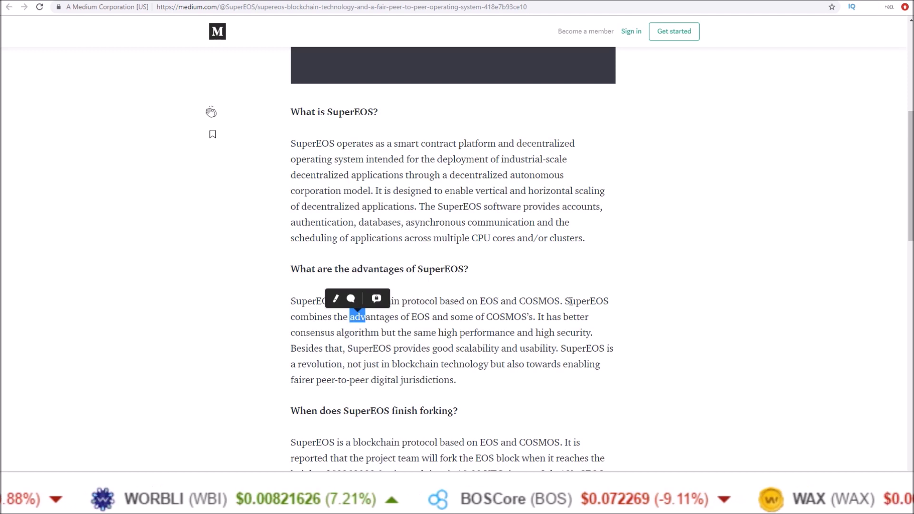
left_click_drag(564, 300, 592, 316)
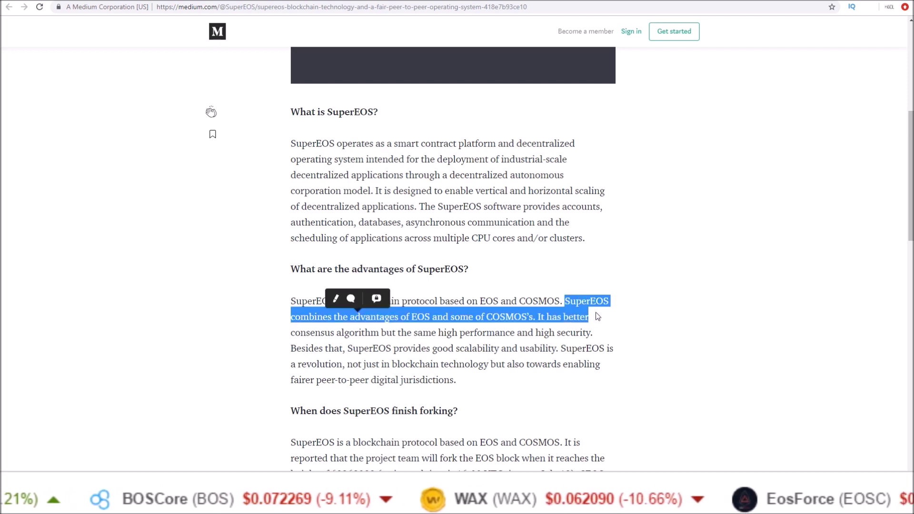
left_click_drag(597, 316, 571, 332)
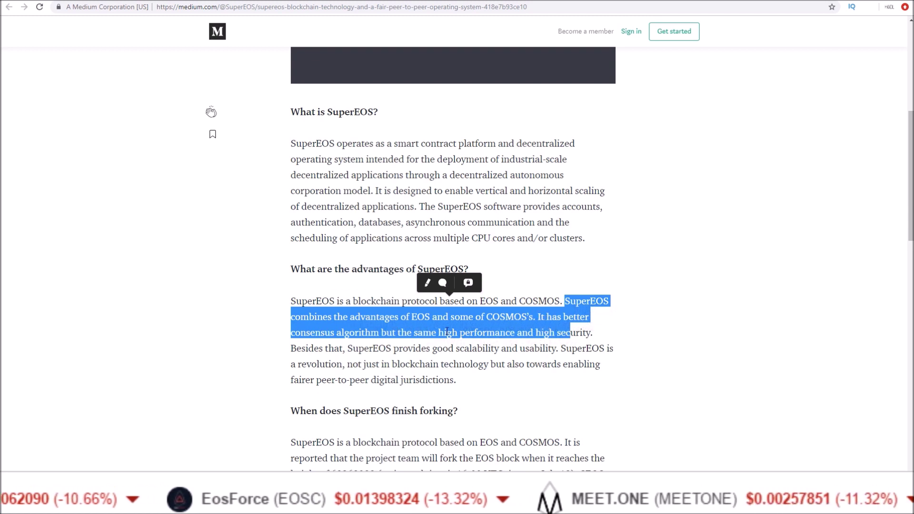
left_click(553, 334)
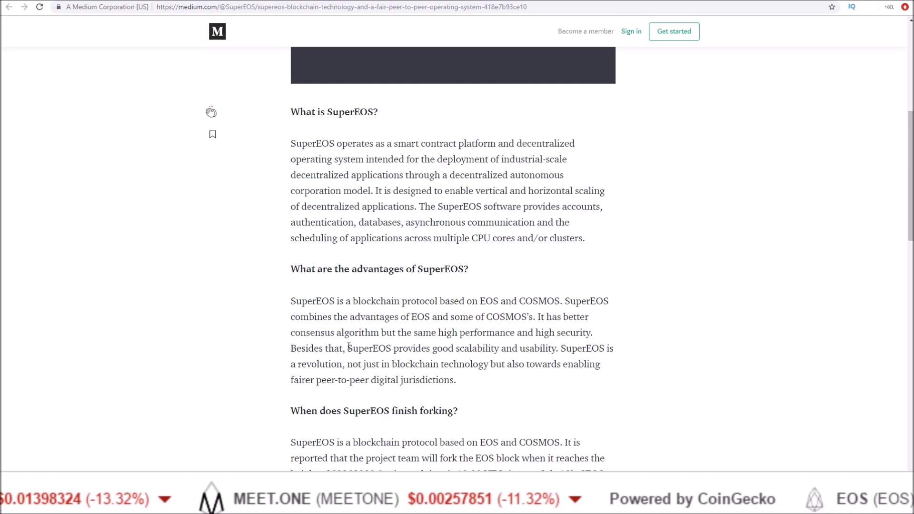
mouse_move(348, 348)
left_mouse_down()
mouse_move(559, 350)
mouse_move(562, 359)
left_mouse_up()
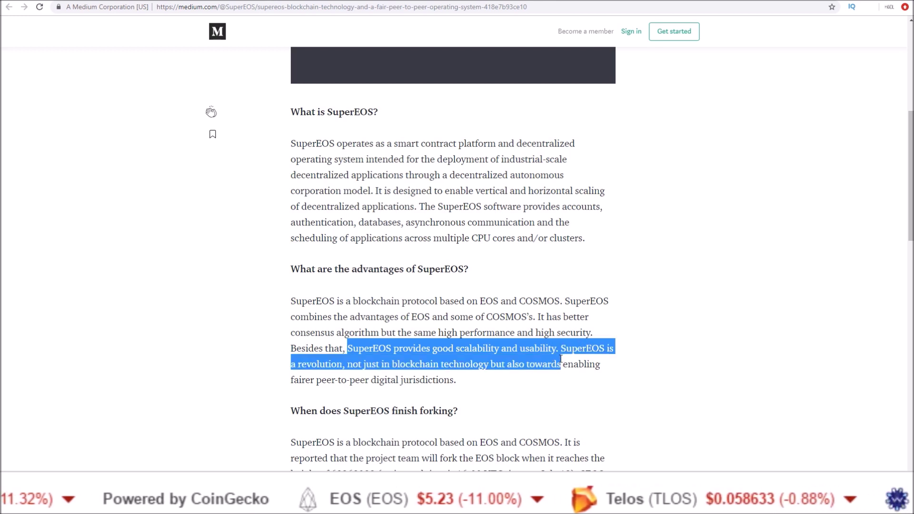
left_click_drag(561, 359, 566, 373)
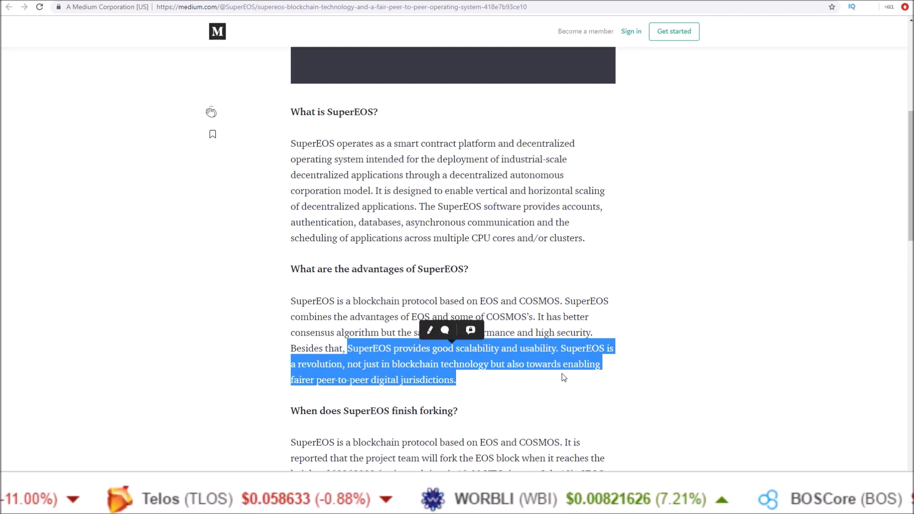
left_click(642, 334)
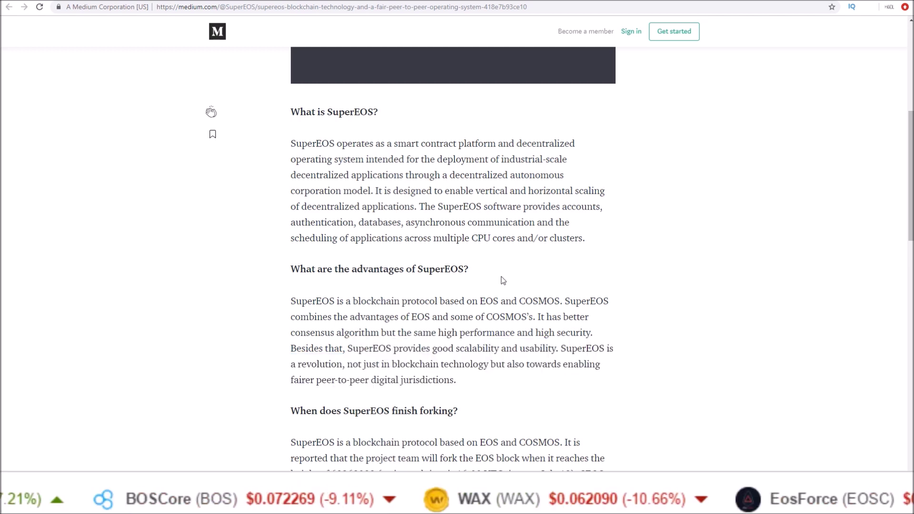
left_click_drag(480, 300, 560, 299)
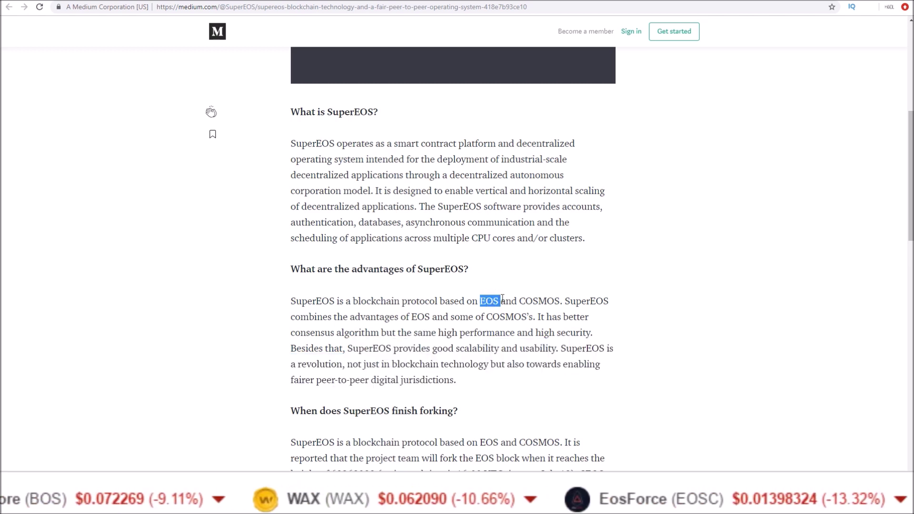
left_click(646, 256)
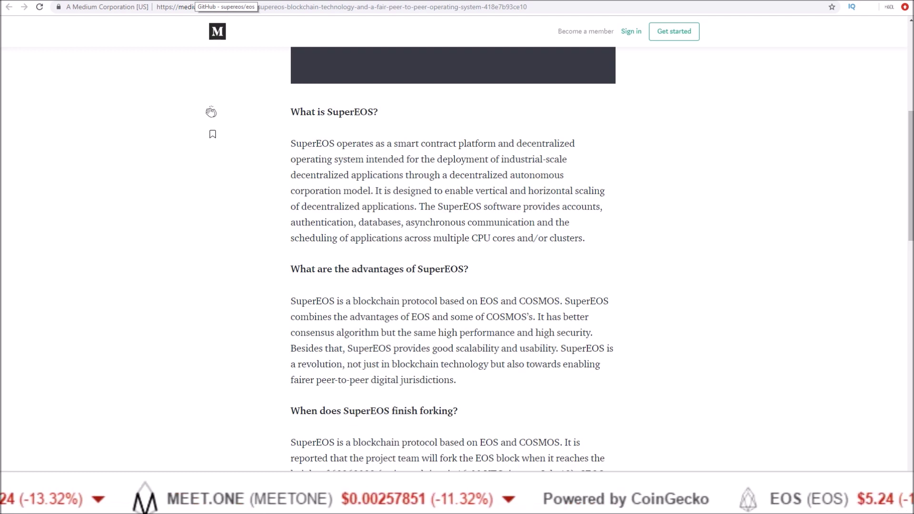
left_click(225, 2)
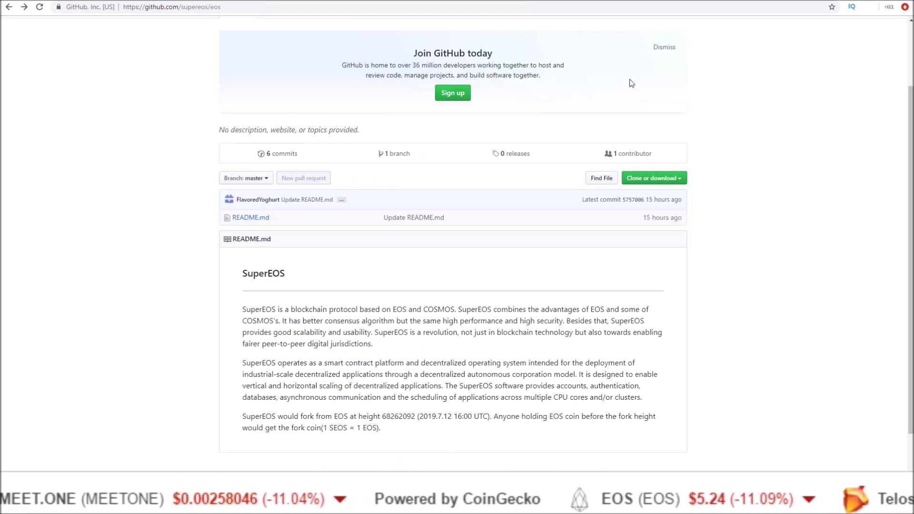
scroll(252, 117, "down", 1)
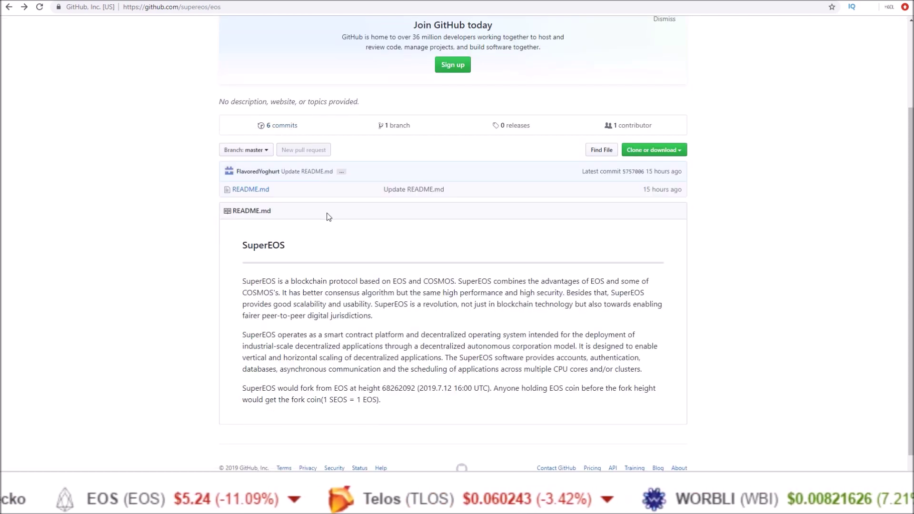
Step: Open the '6 commits' history list of the supereos/eos repository
left_click(281, 125)
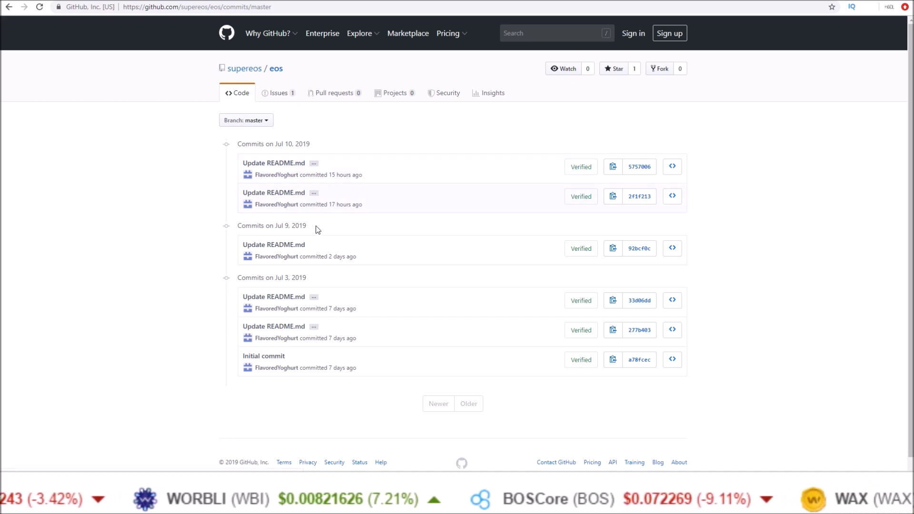
Step: Open the Initial commit, select 'eos' in its one-line README diff, then return to the Super EOS Fork page
left_click(264, 355)
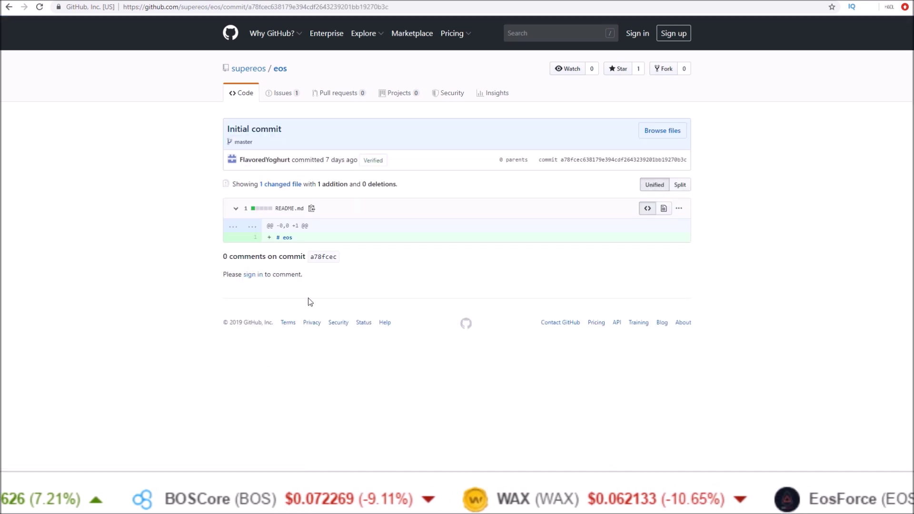
left_click_drag(275, 238, 294, 236)
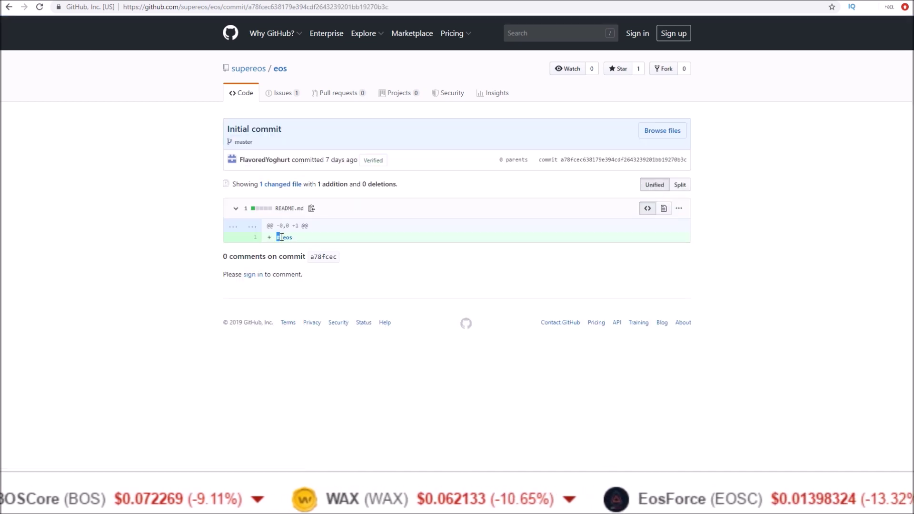
left_click(213, 237)
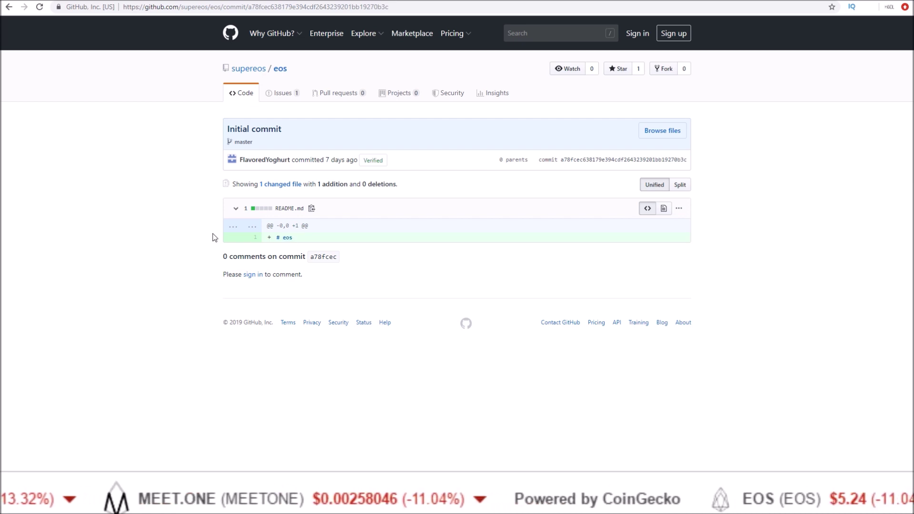
double_click(286, 236)
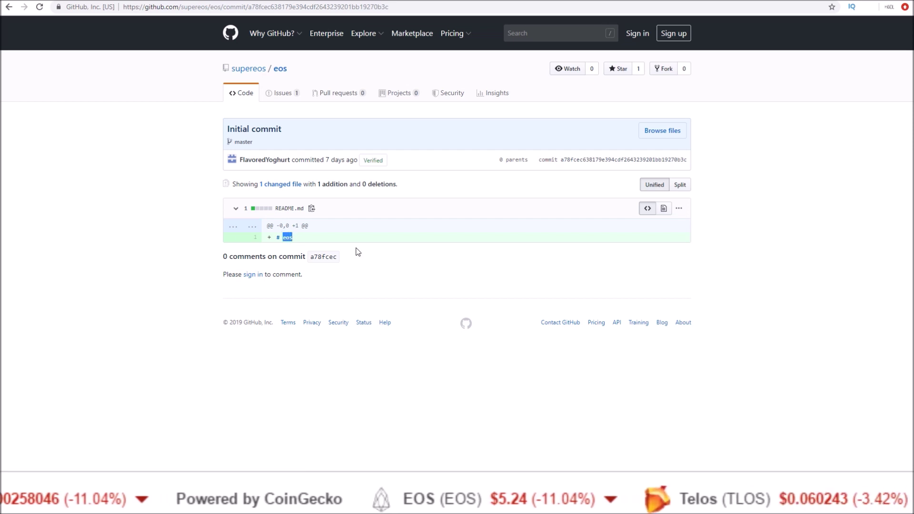
key("alt+Left")
key("ctrl+Tab")
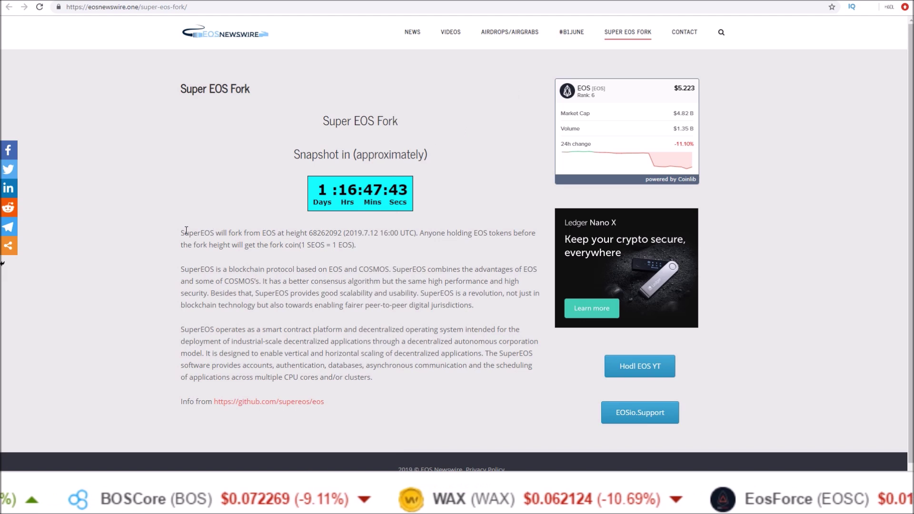
mouse_move(181, 230)
left_mouse_down()
mouse_move(282, 282)
mouse_move(386, 379)
left_mouse_up()
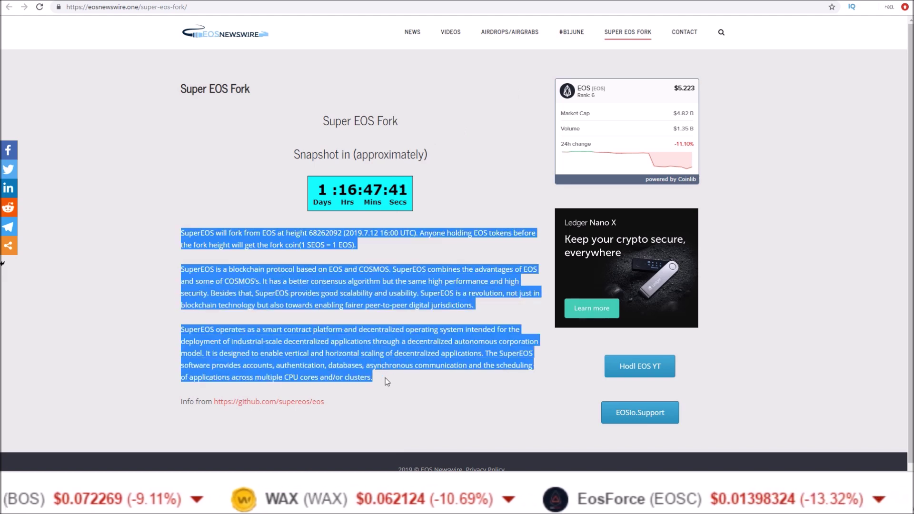
left_click(147, 259)
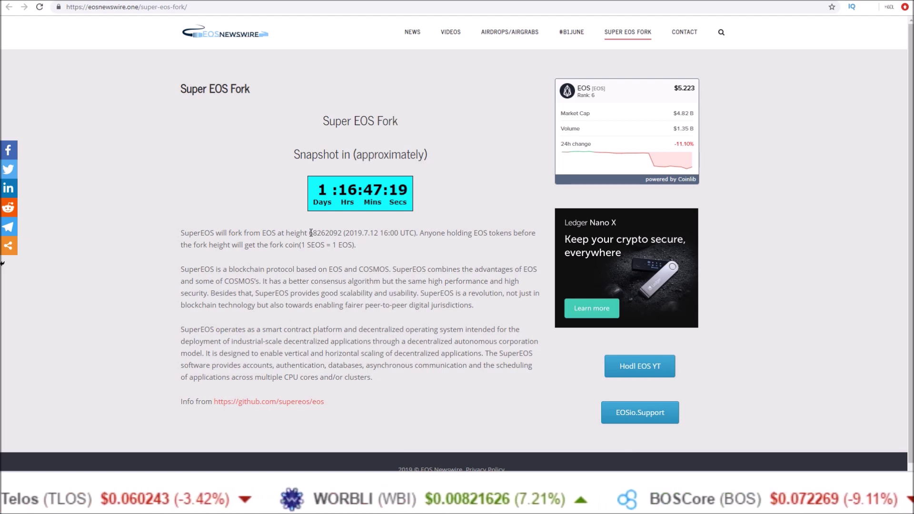
left_click_drag(308, 233, 343, 233)
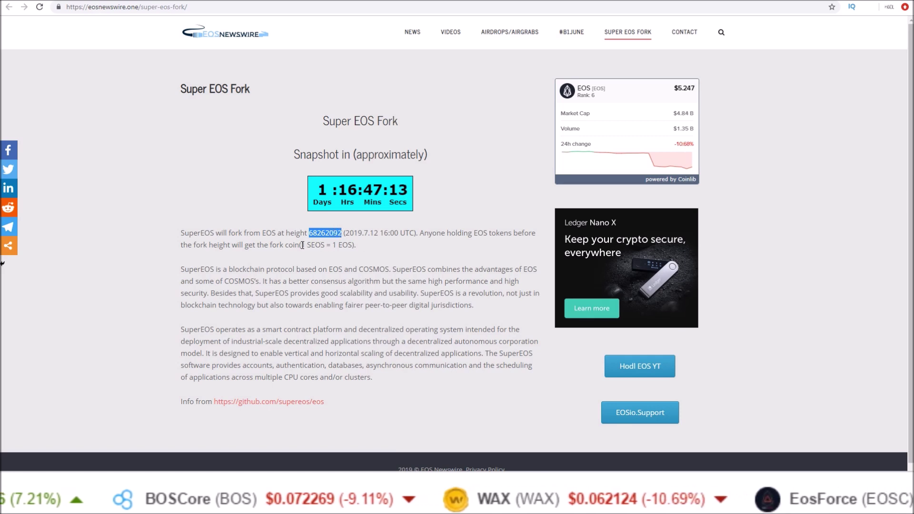
left_click_drag(303, 245, 353, 245)
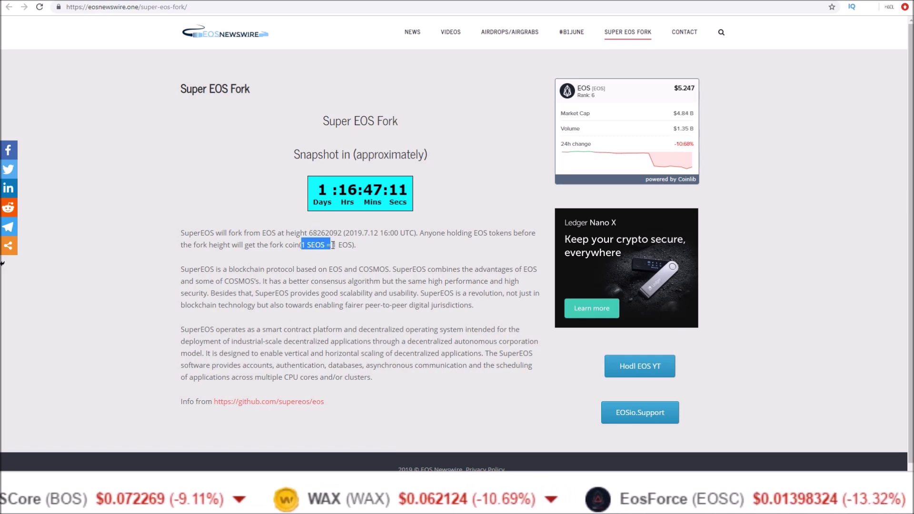
left_click(370, 247)
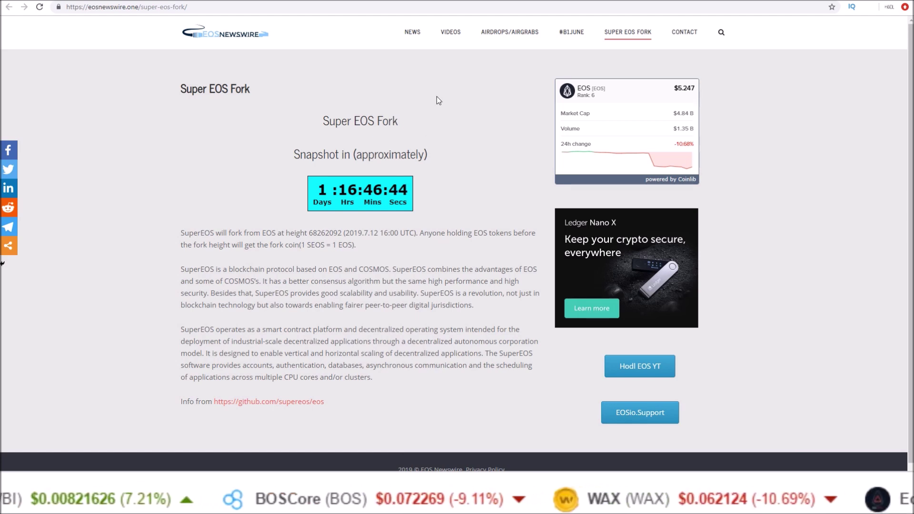
Step: Open the AIRDROPS/AIRGRABS page from the EOS Newswire top navigation bar
left_click(500, 36)
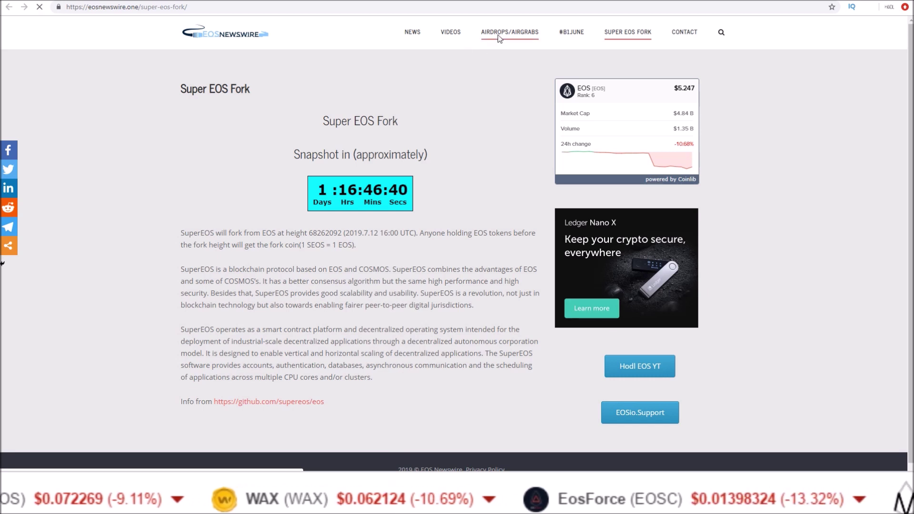